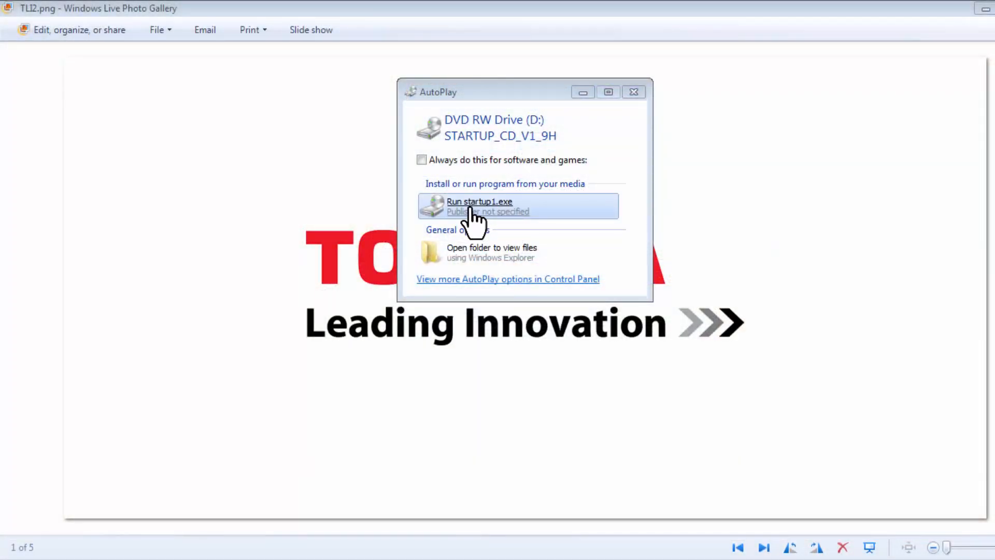
Launch the Toshiba startup CD program and run the BarTender UltraLite installer, setup.exe.
left_click(470, 209)
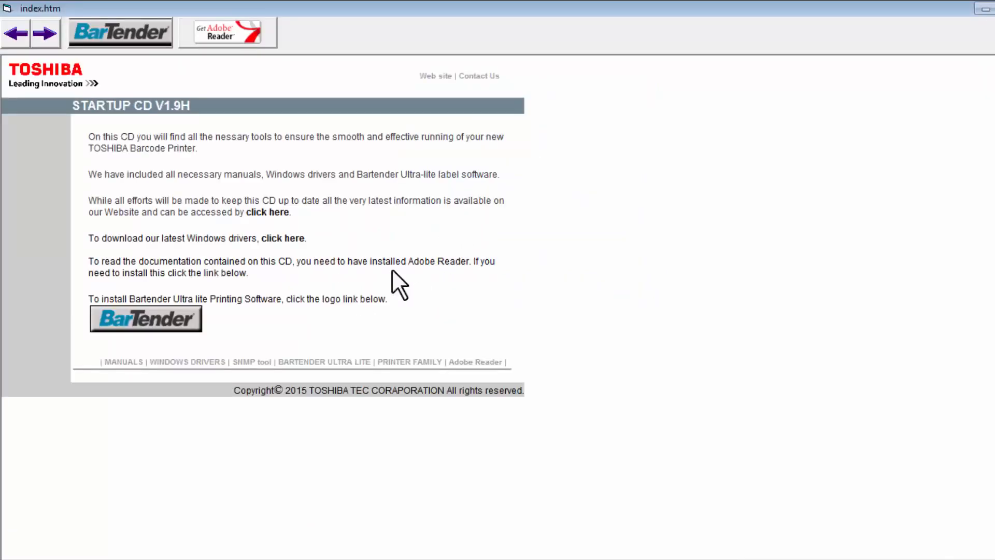
left_click(183, 319)
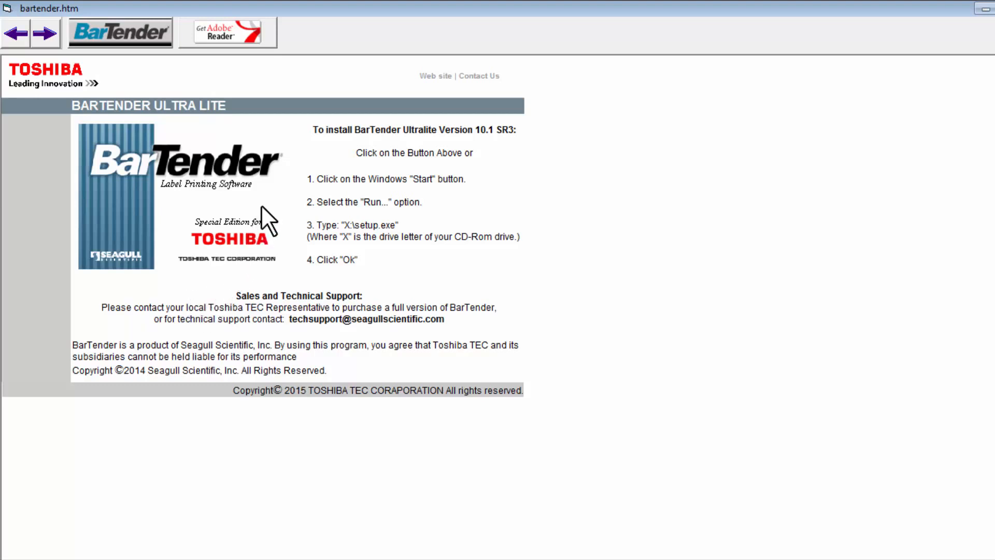
left_click(411, 131)
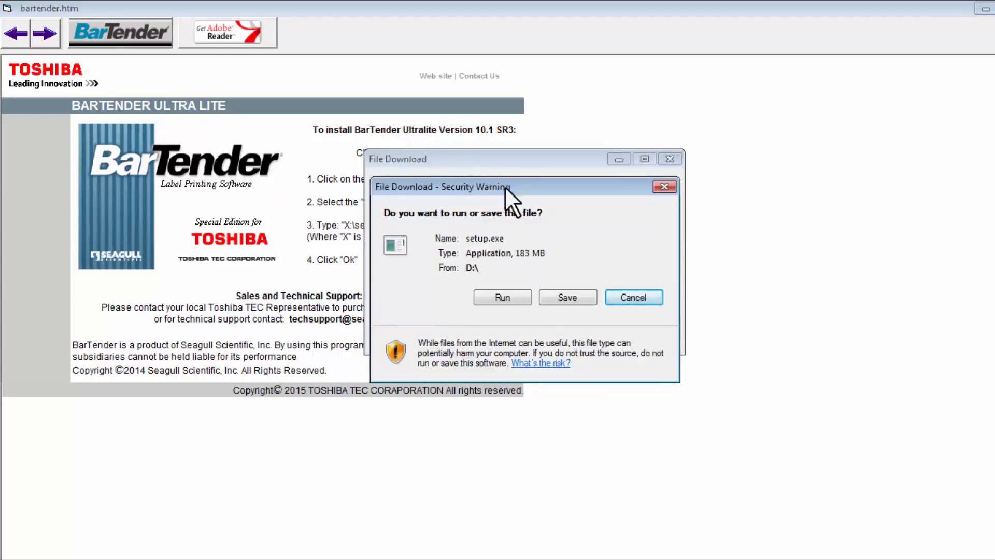
left_click(522, 297)
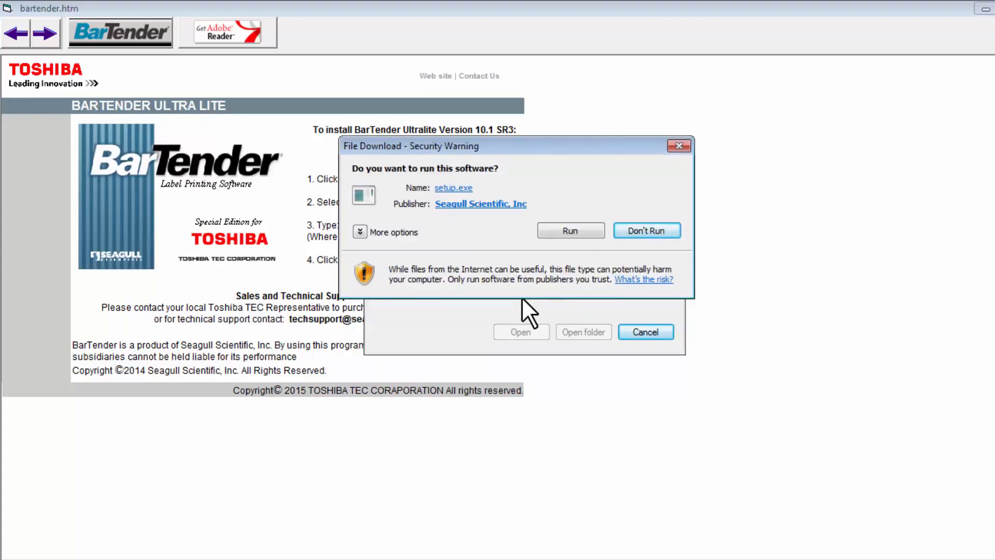
left_click(587, 232)
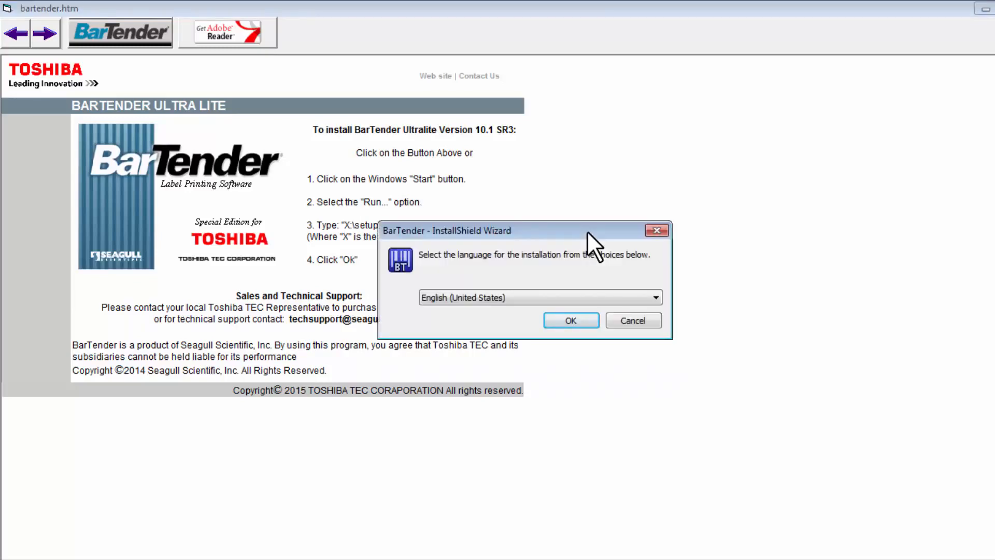
Choose English (United States) as the installation language.
left_click(655, 299)
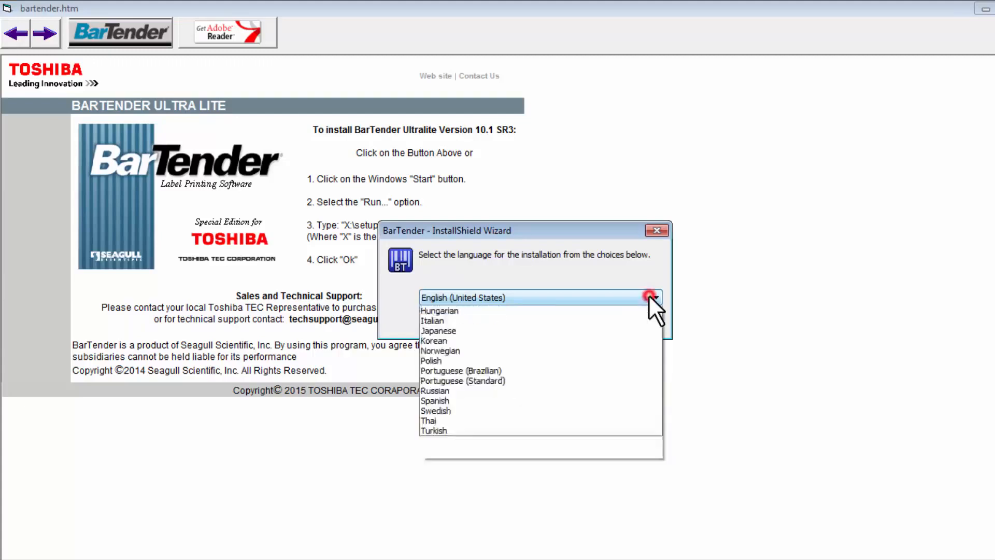
left_click(649, 296)
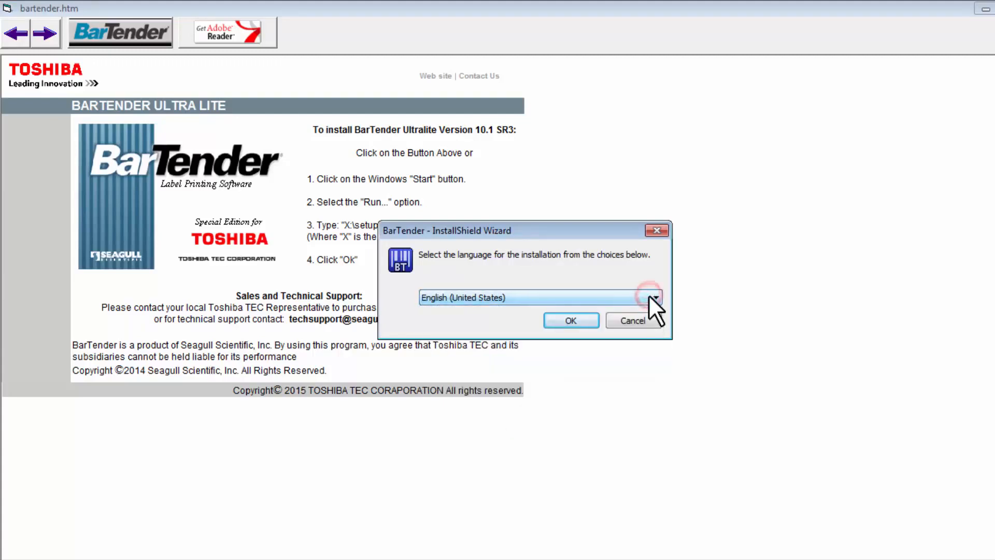
left_click(589, 317)
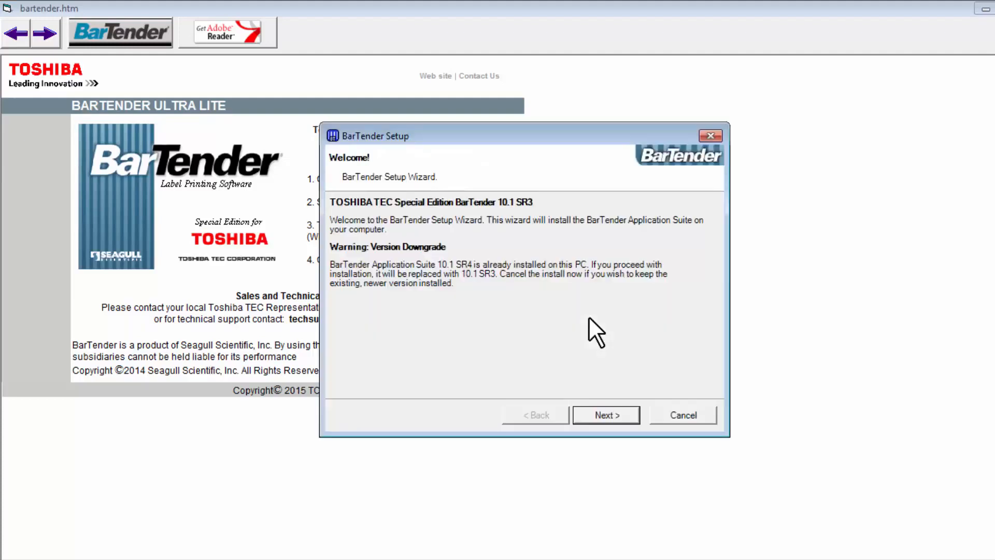
Accept the license agreement and install BarTender with Sample Documents in C:\Program Files (x86)\Seagull\BarTender UltraLite.
left_click(616, 414)
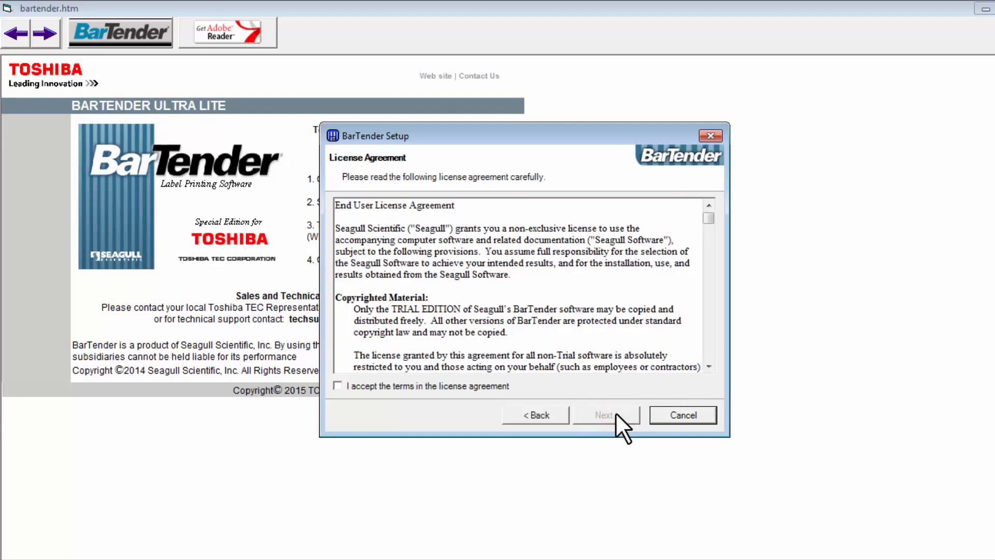
left_click(338, 385)
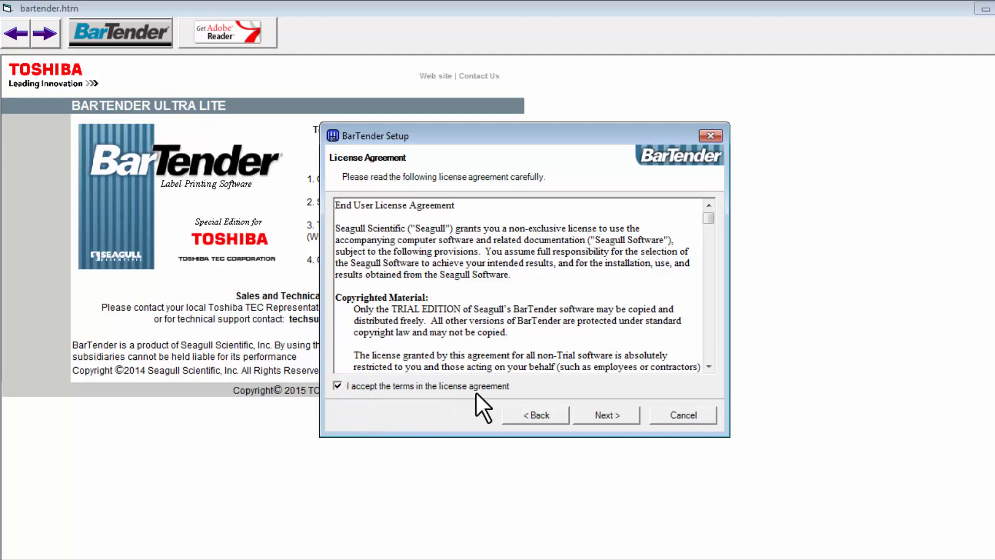
left_click(625, 414)
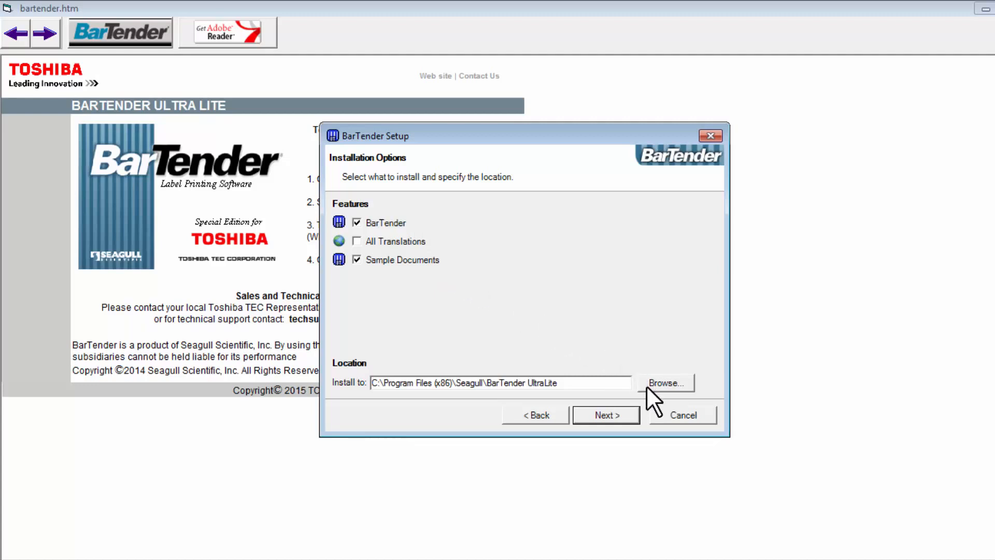
left_click(626, 417)
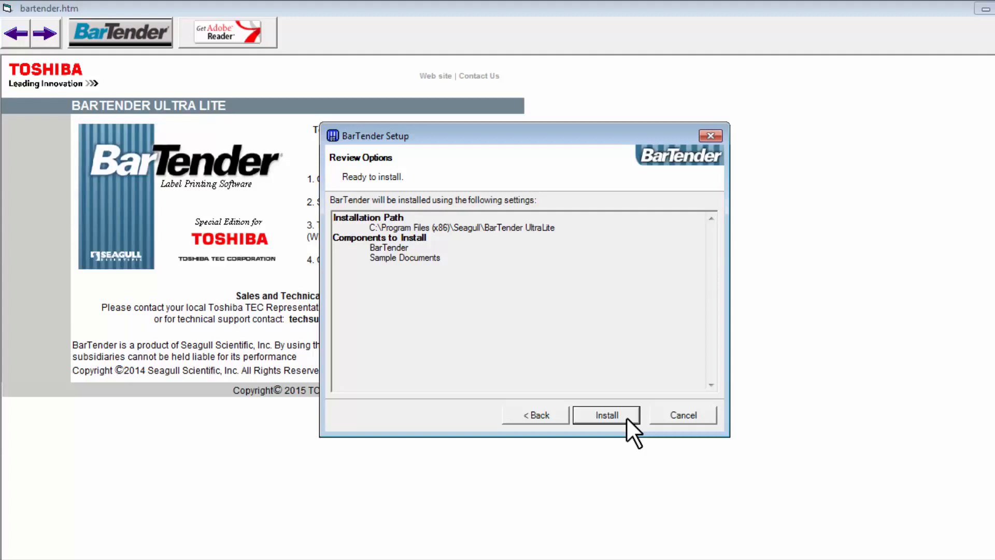
left_click(626, 418)
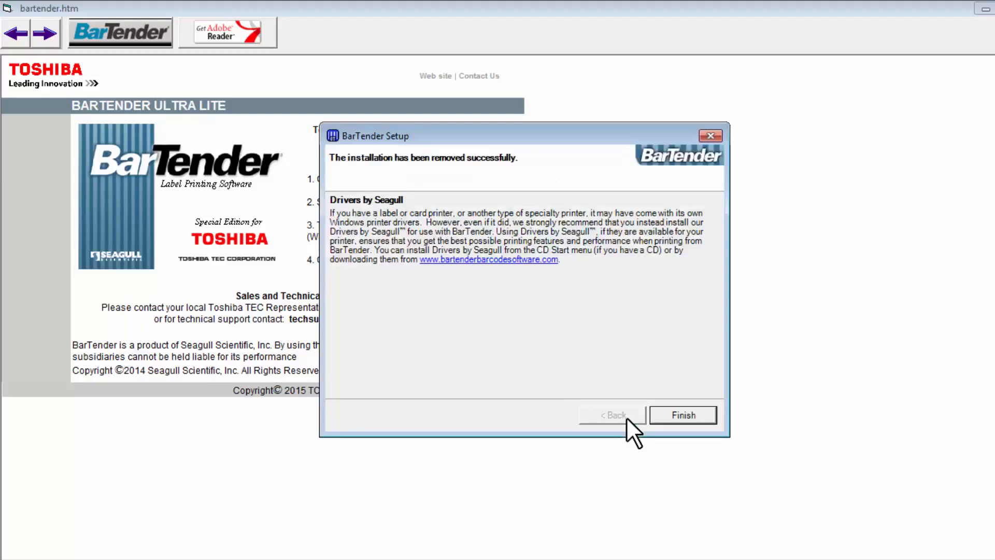
Finish the BarTender setup with the manual, program launch and desktop shortcut options kept, and minimize the Getting Started manual.
left_click(703, 417)
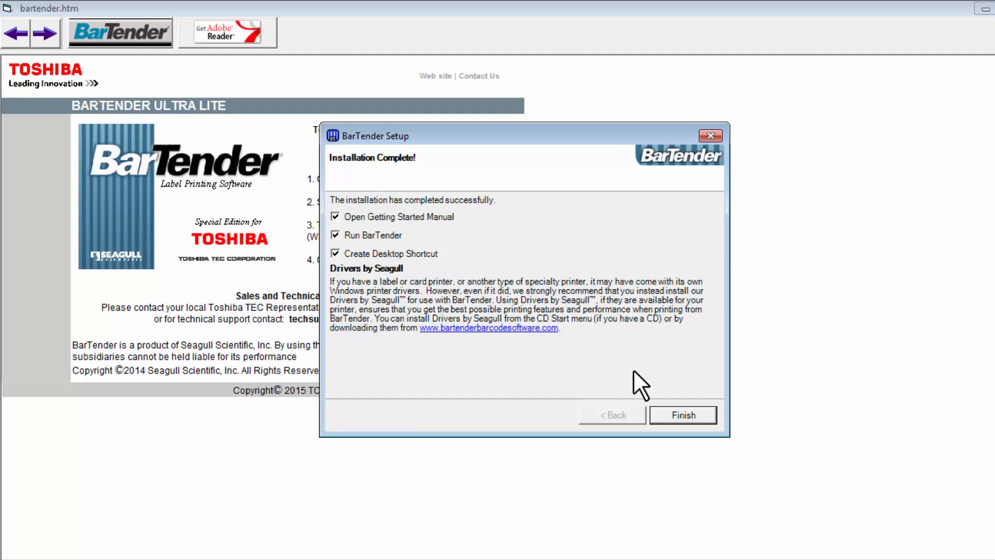
left_click(705, 415)
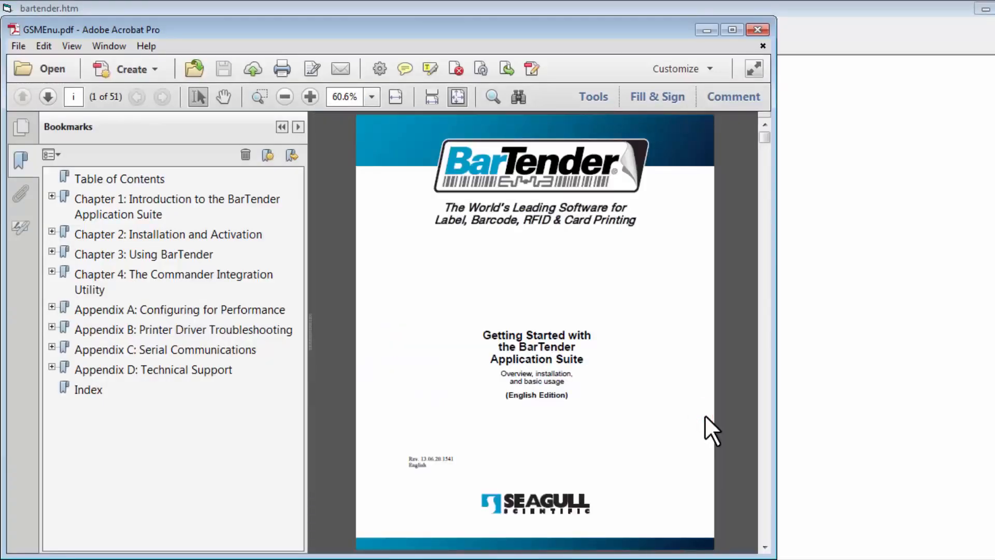
left_click(708, 29)
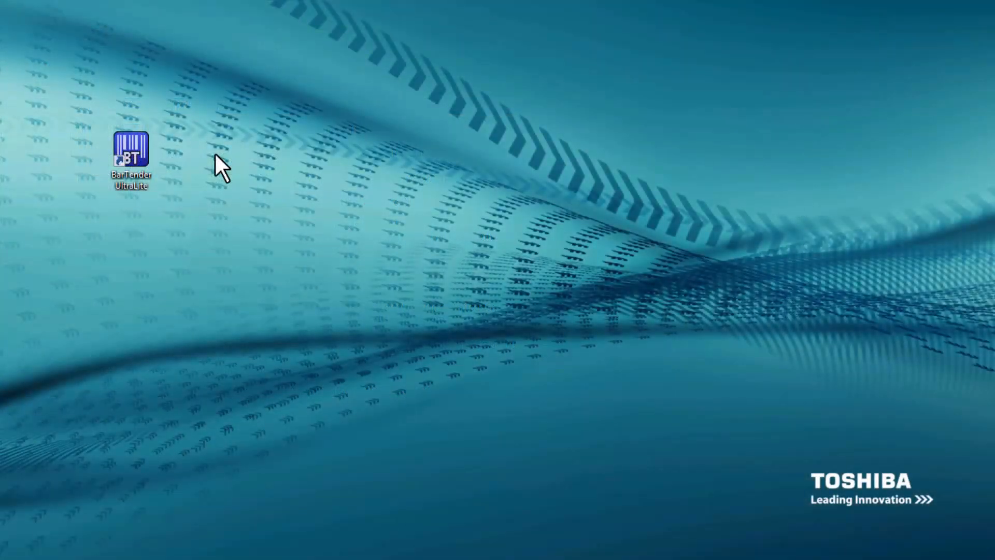
Start BarTender UltraLite from the desktop and confirm the choice of edition.
double_click(138, 149)
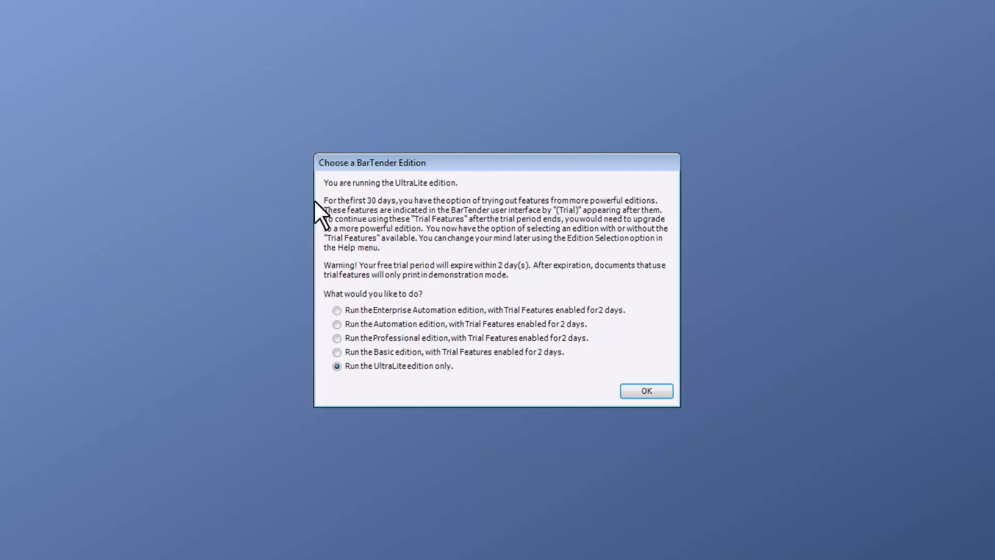
left_click(337, 310)
left_click(337, 324)
left_click(630, 390)
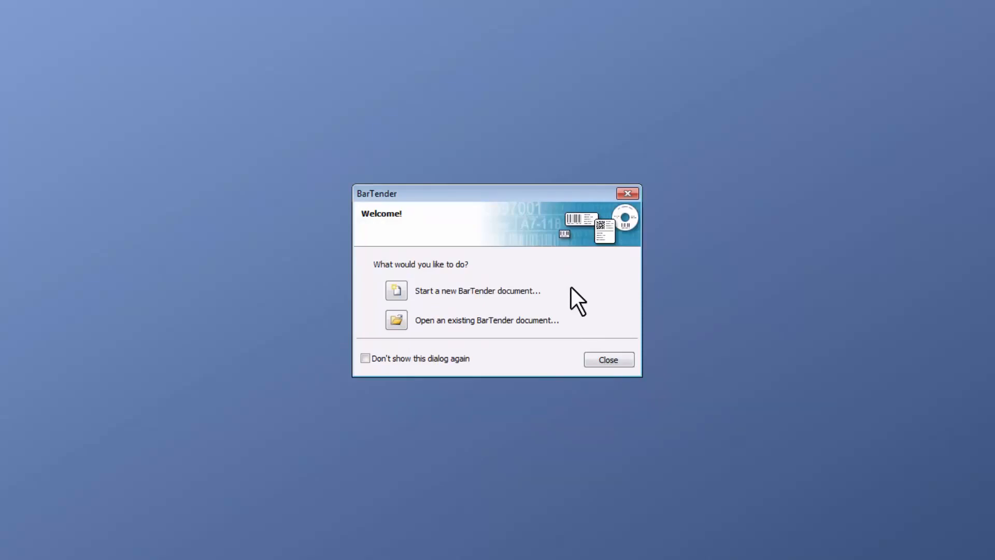
Start a new document from a blank template using the default TOSHIBA B-FV4 (203 dpi) printer.
left_click(397, 291)
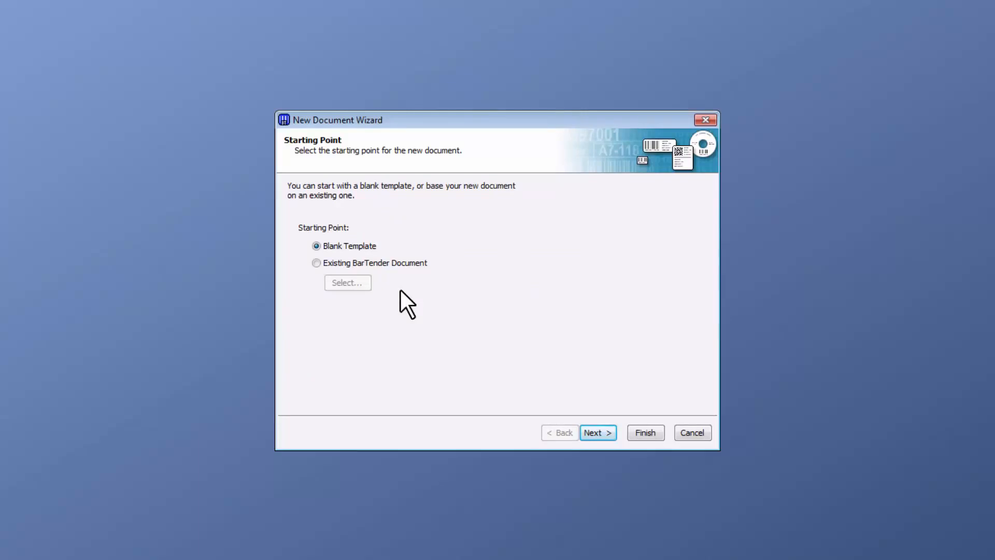
left_click(601, 431)
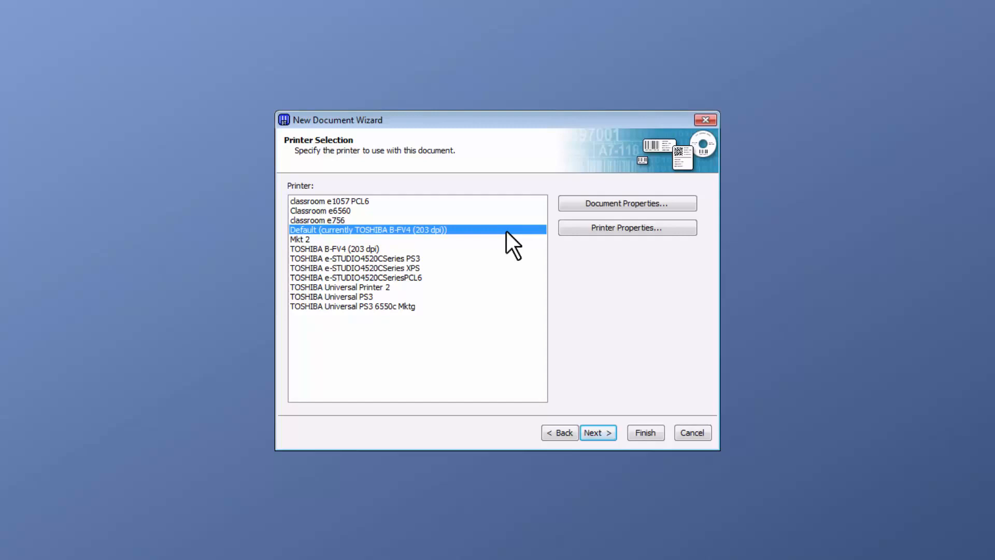
left_click(599, 430)
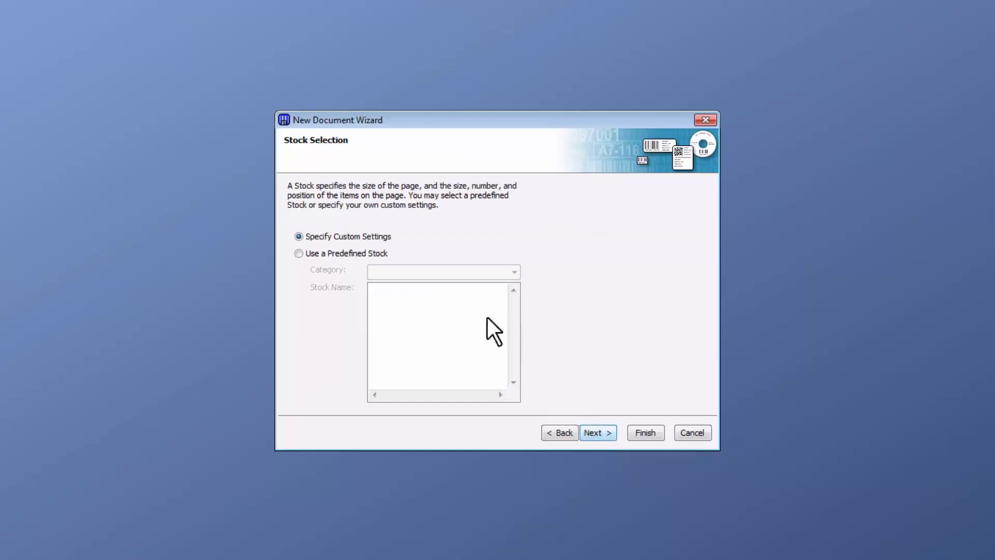
Base the document on the predefined Advanced Labeling stock 04.000x06.000 and create it without any background features.
left_click(353, 258)
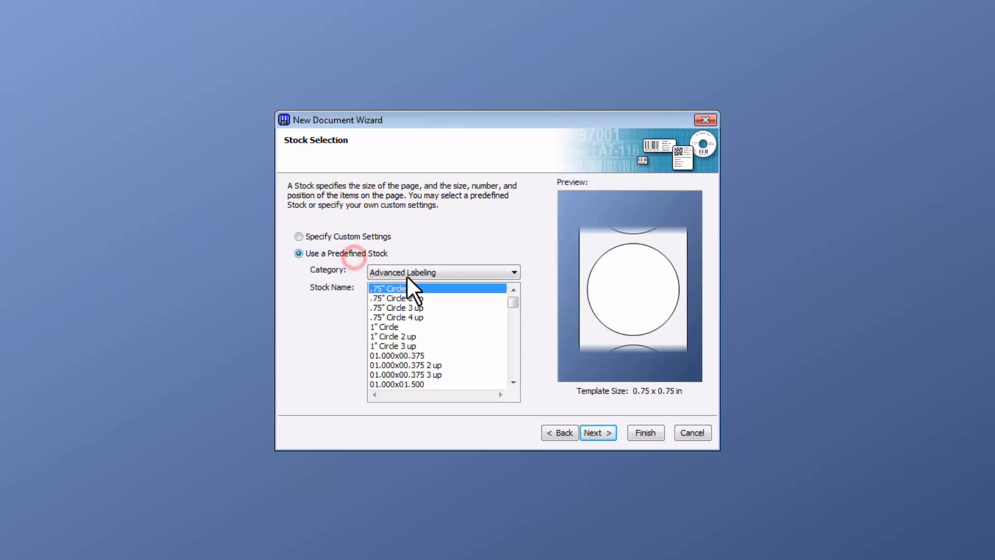
left_click_drag(511, 304, 513, 365)
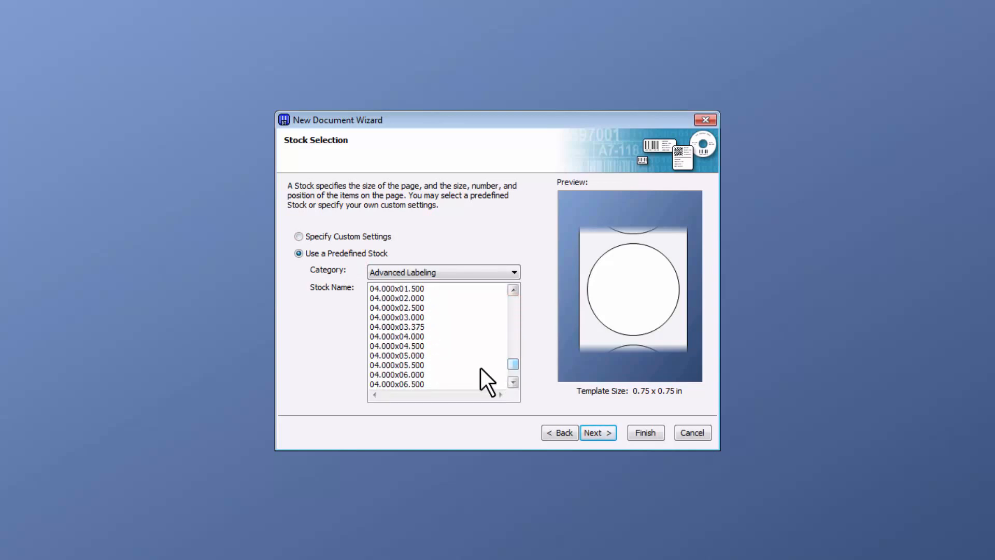
left_click(413, 374)
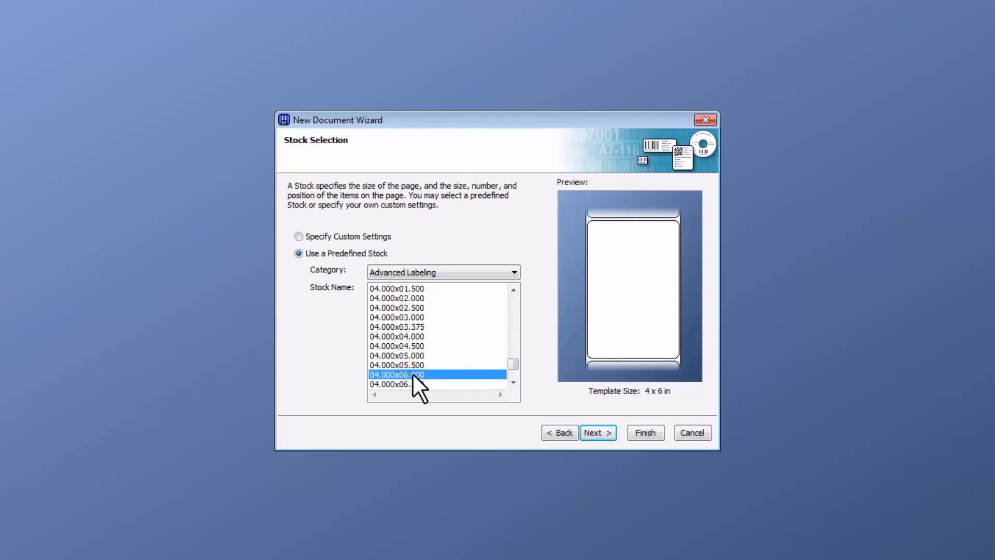
left_click(605, 430)
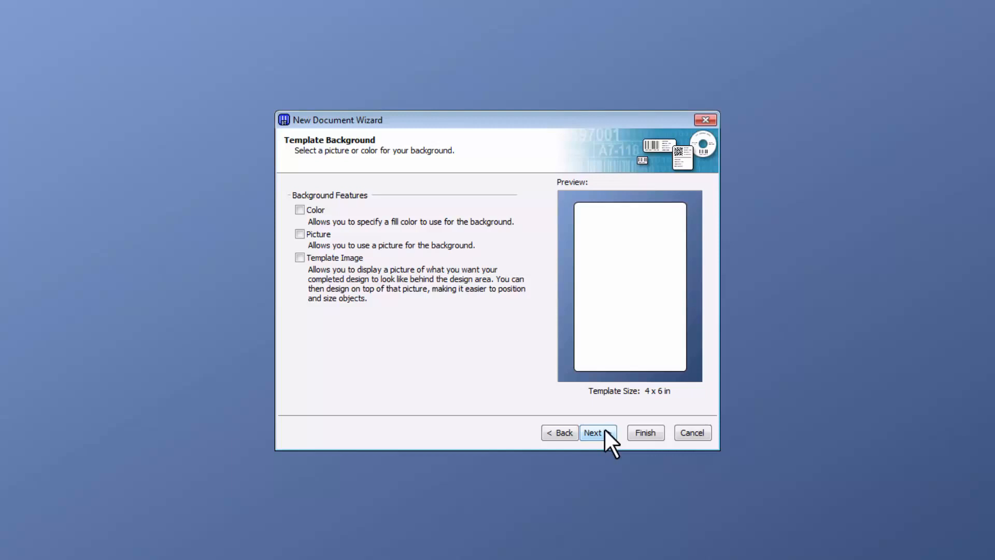
left_click(605, 431)
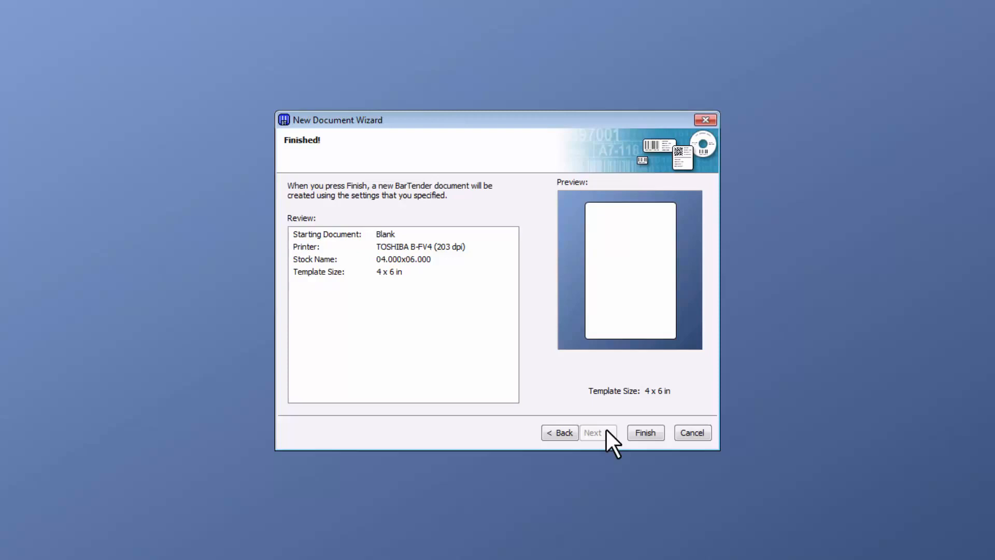
left_click(646, 432)
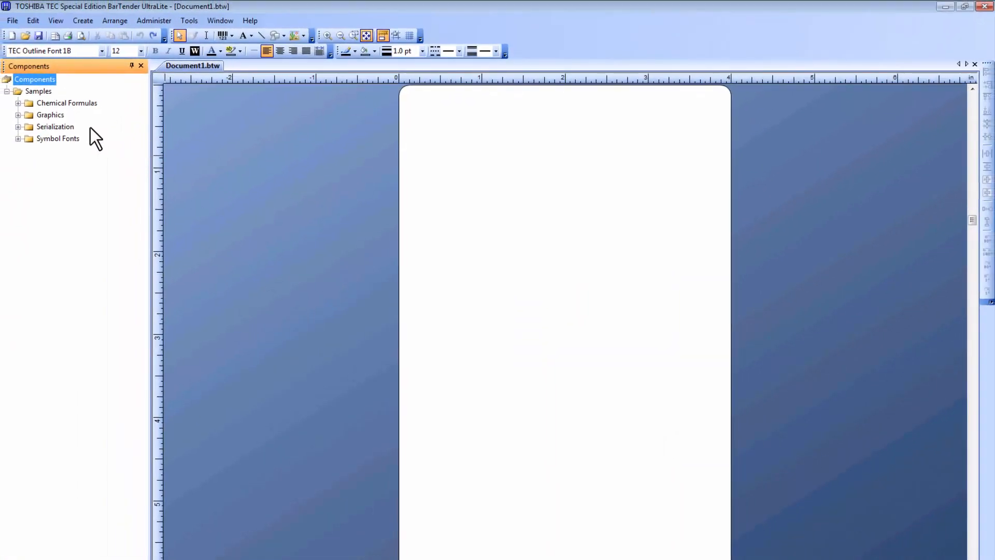
Place the BarTender logo, Serialized Code 128 Bar Code and Recycle symbol components one below another along the label's horizontal center.
left_click(20, 125)
left_click_drag(48, 137, 564, 164)
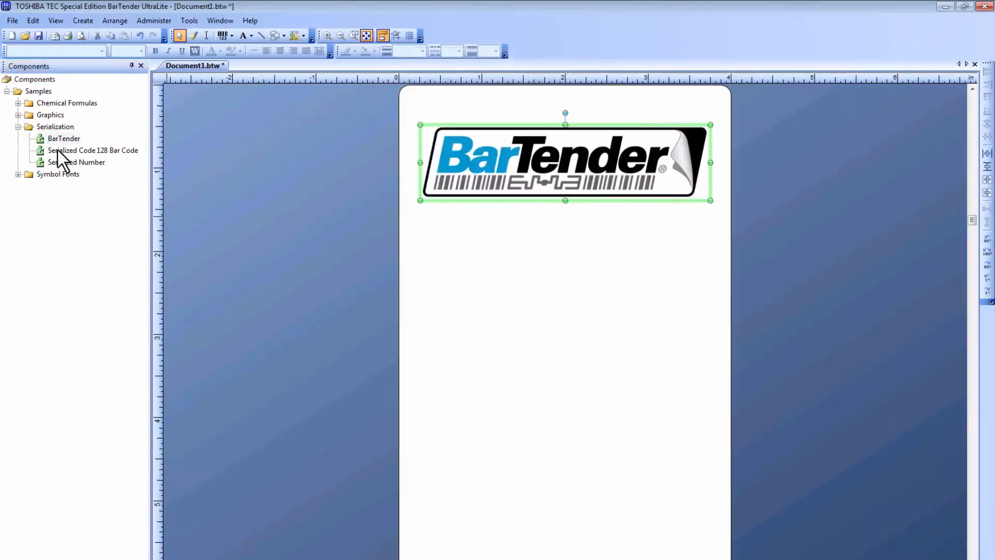
left_click_drag(57, 150, 564, 260)
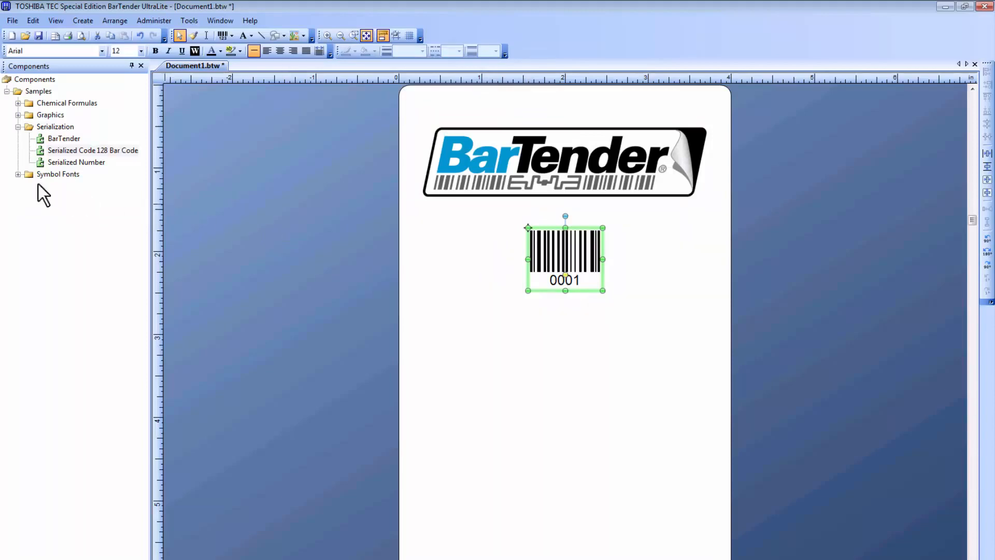
left_click(18, 174)
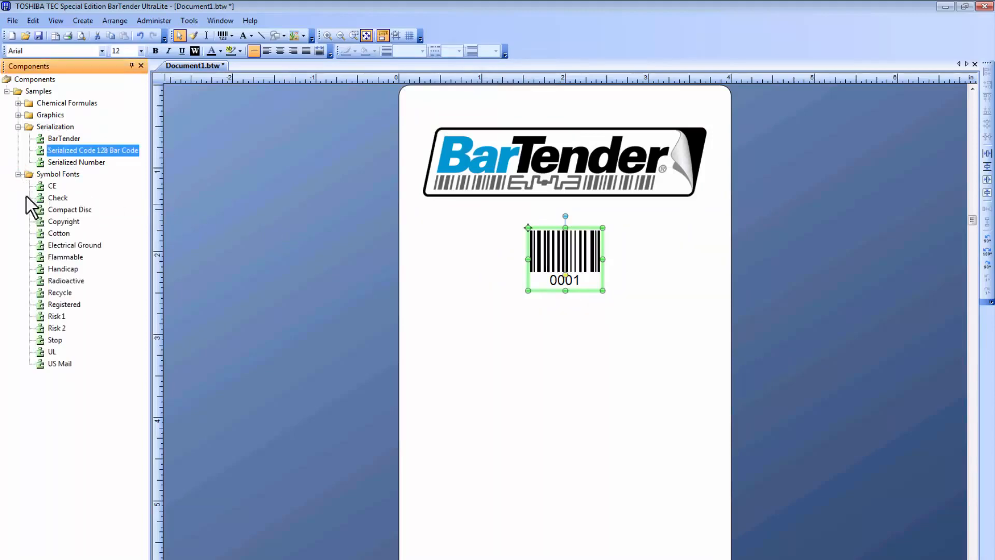
left_click_drag(57, 294, 564, 340)
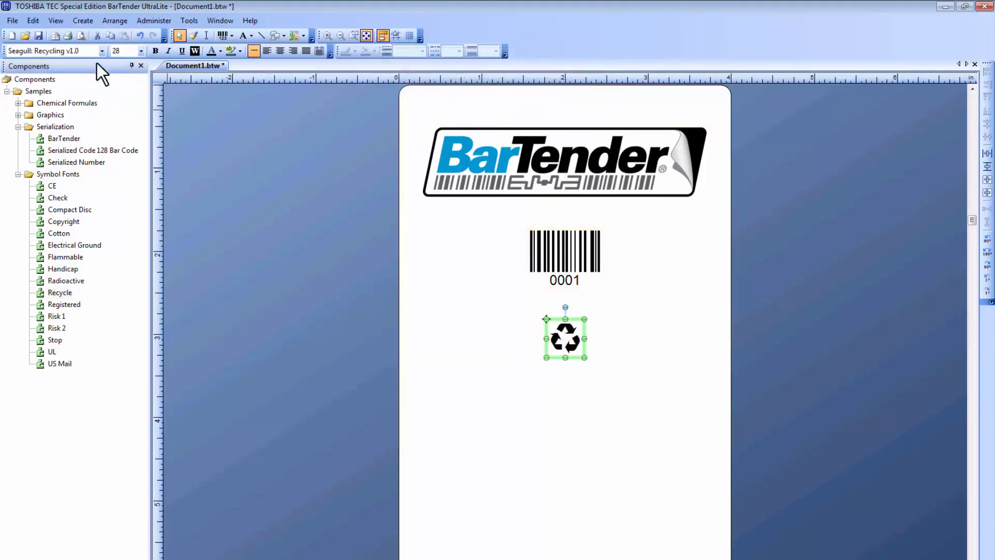
Add a single-line text object centered below the recycle symbol on the label.
left_click(250, 35)
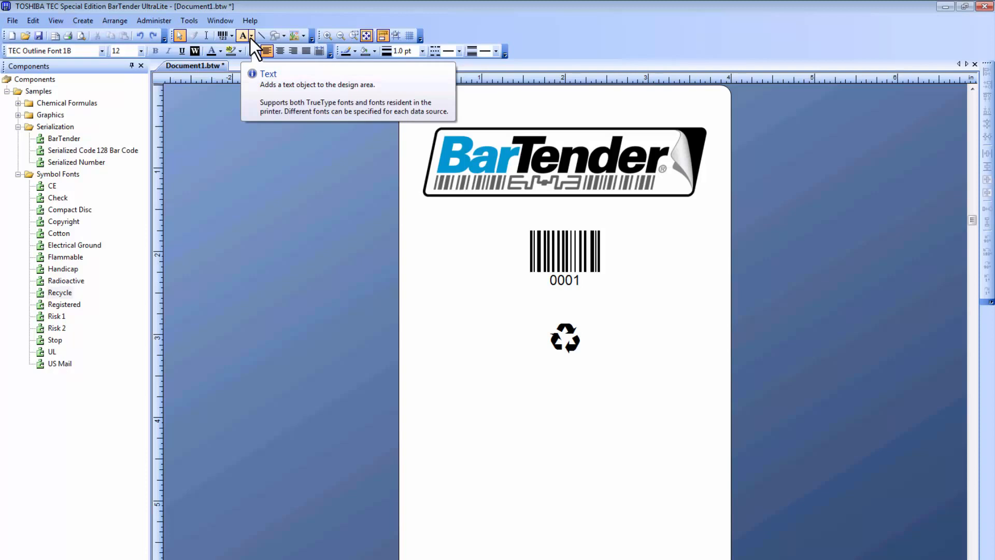
left_click(251, 37)
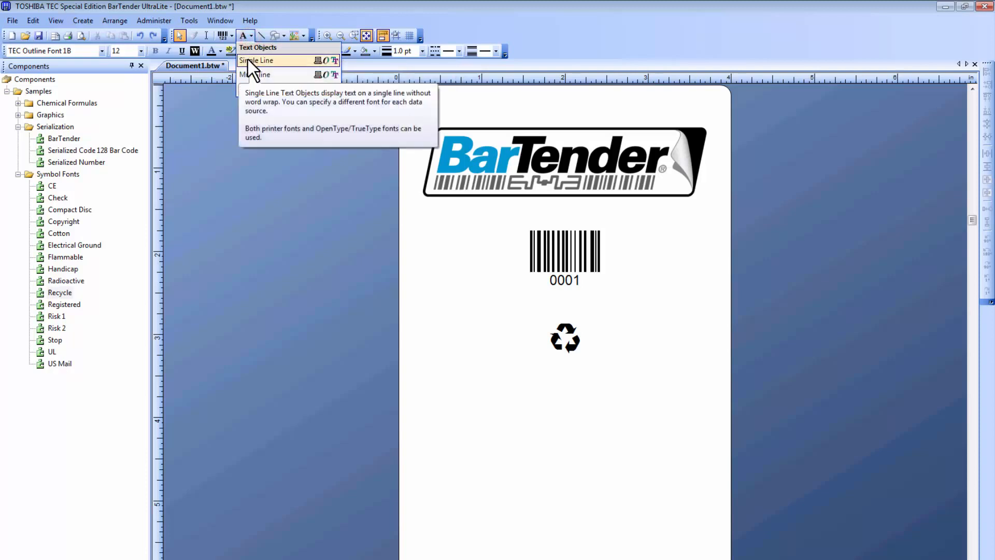
left_click(247, 59)
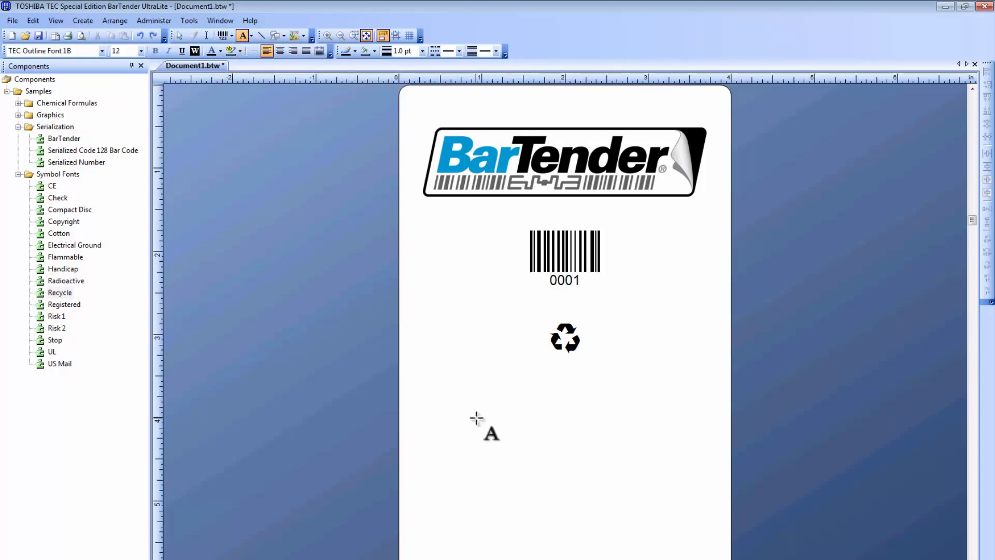
left_click(496, 413)
left_click_drag(553, 422, 564, 423)
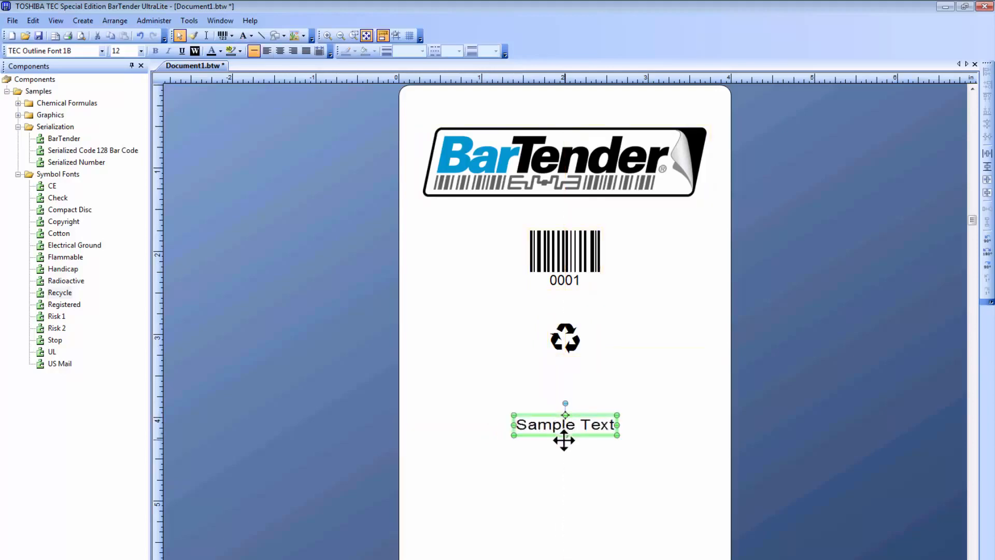
left_click(349, 459)
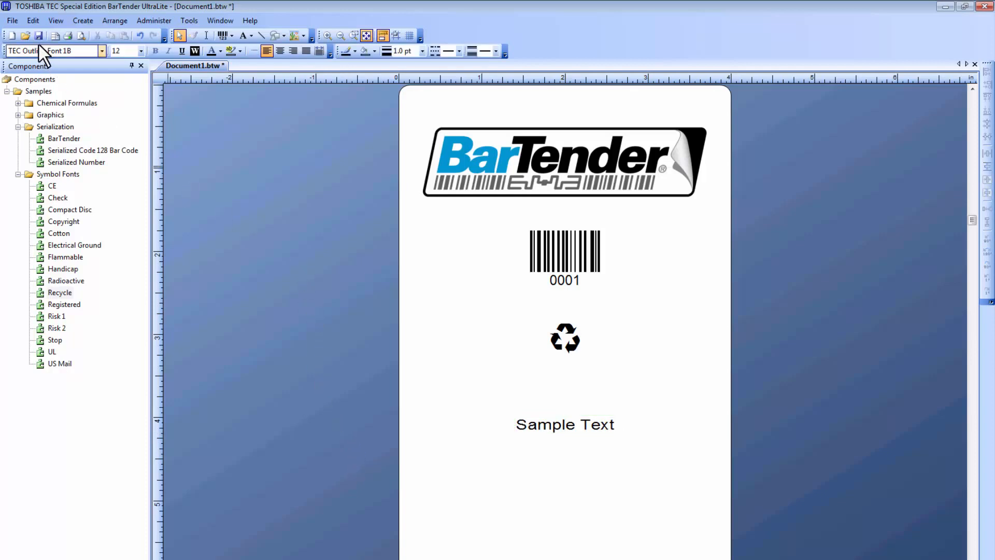
Print the finished label.
left_click(13, 21)
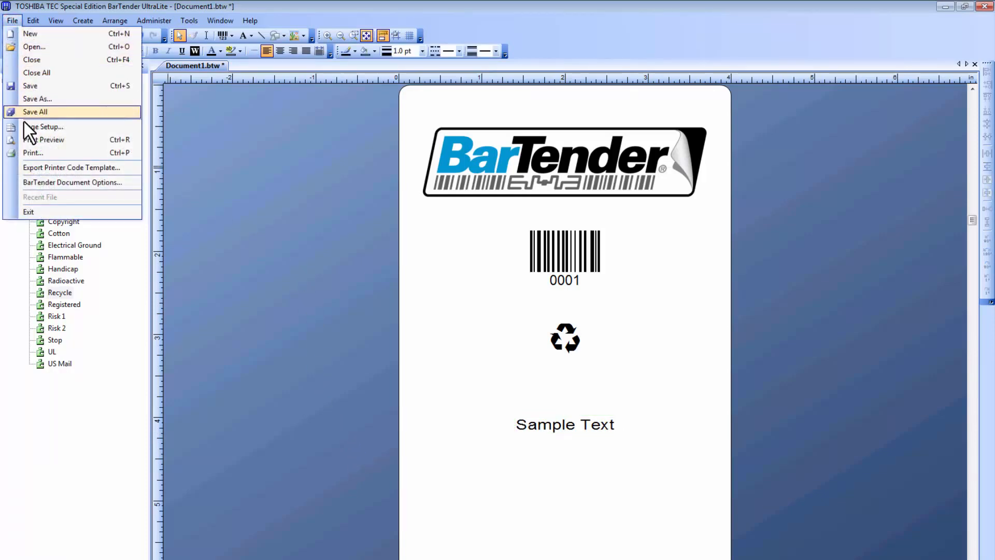
left_click(179, 151)
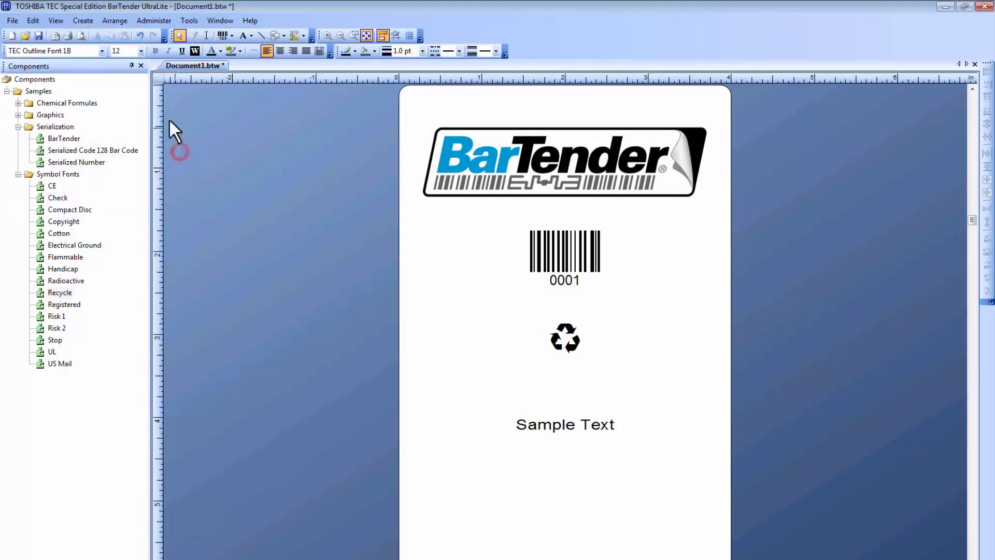
left_click(68, 36)
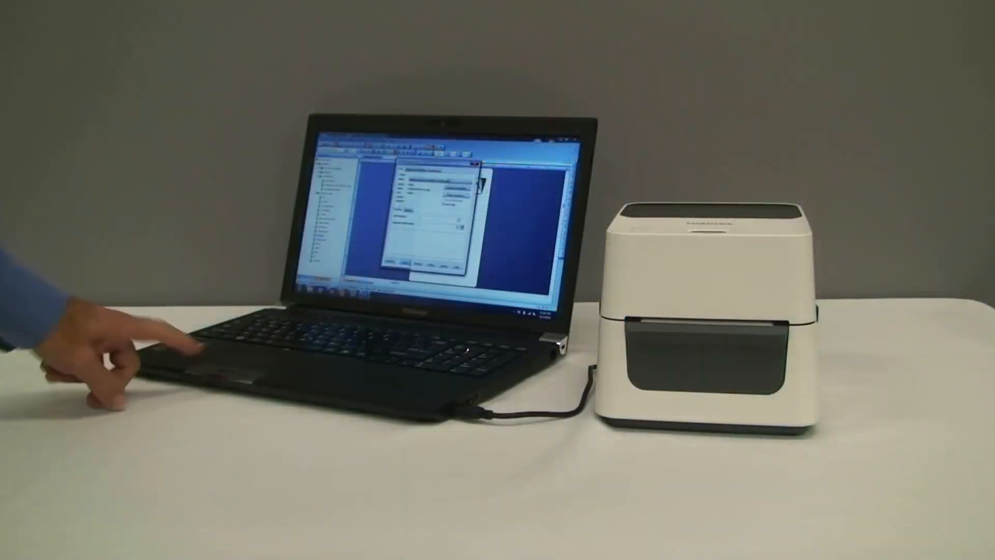
left_click(406, 263)
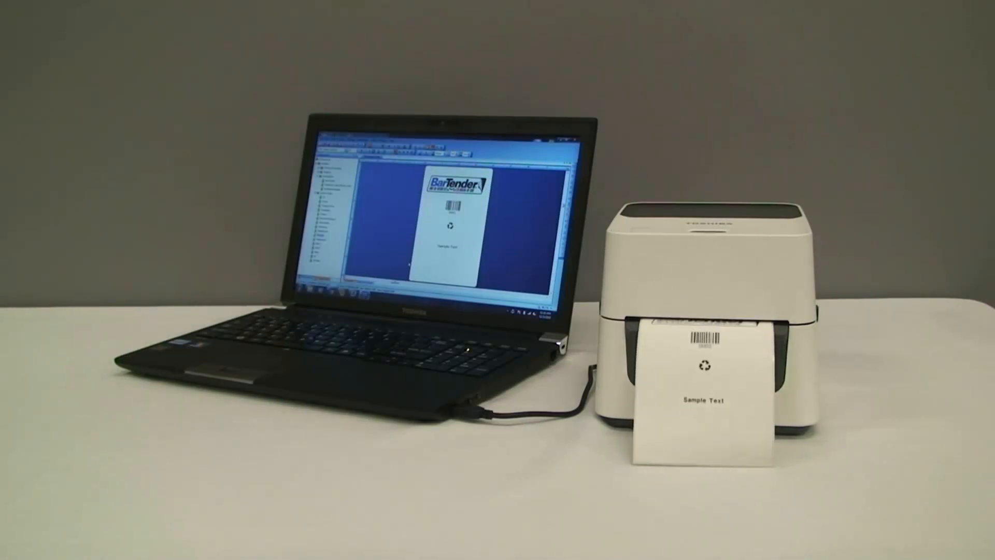